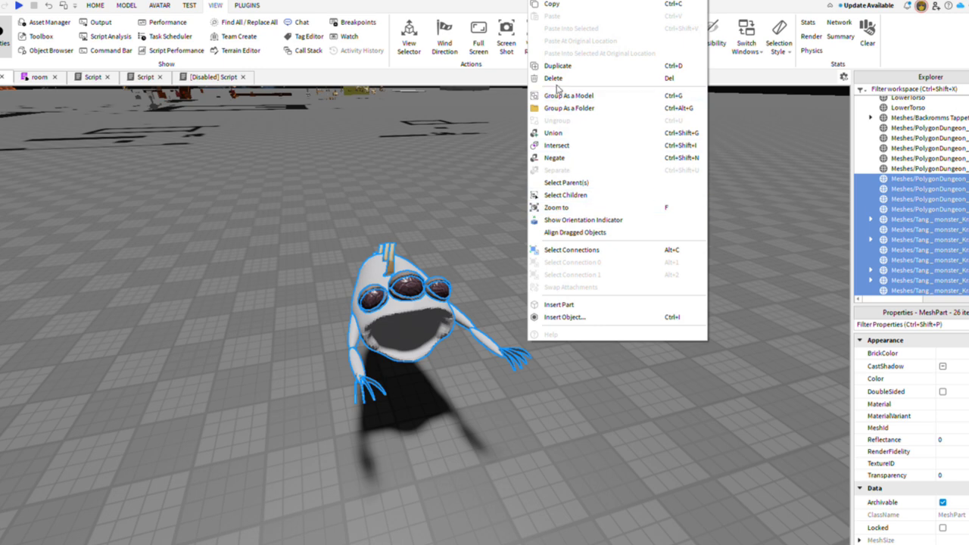
Step: Group the selected monster mesh parts as a model and select that model
left_click(554, 98)
left_click(504, 321)
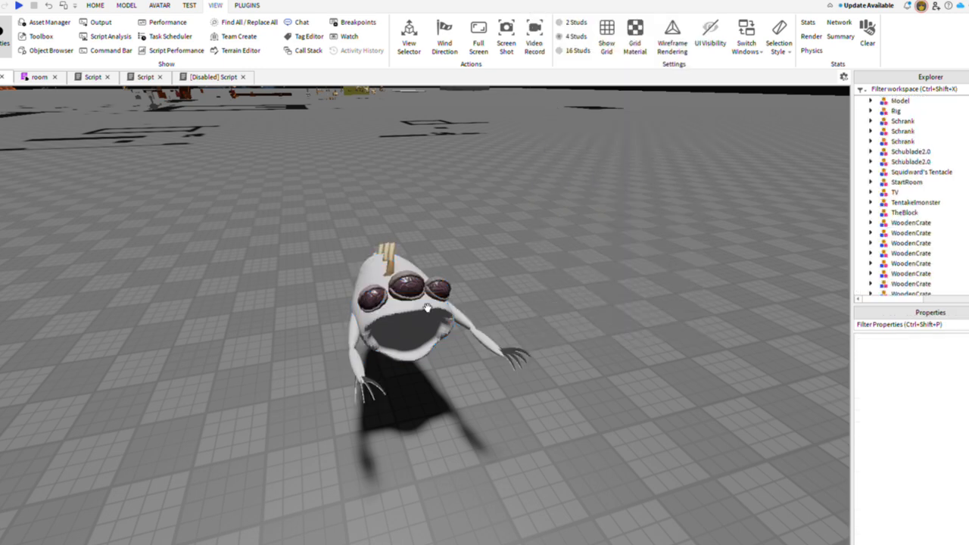
left_click(426, 304)
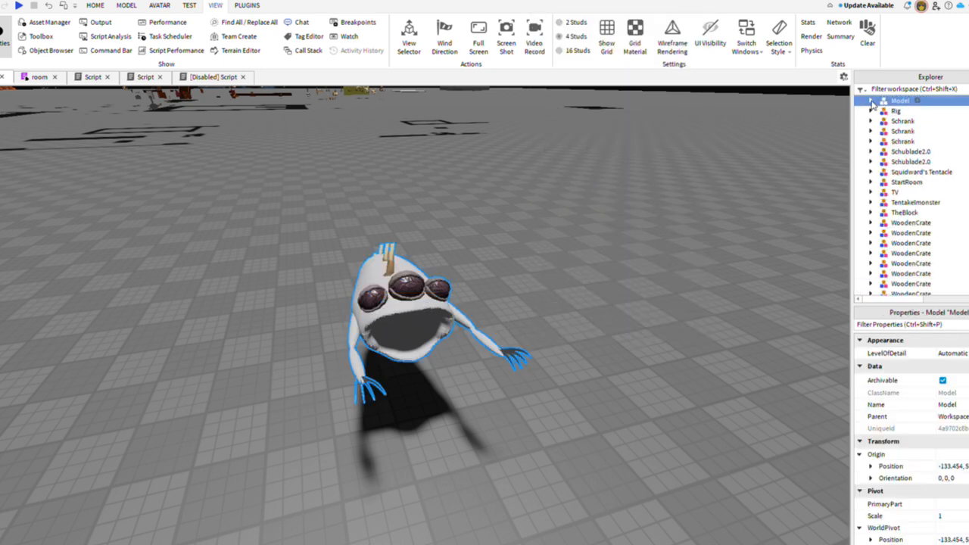
Step: Rename the LowerTorso mesh part inside the monster model as Torso
left_click(872, 102)
left_click(920, 182)
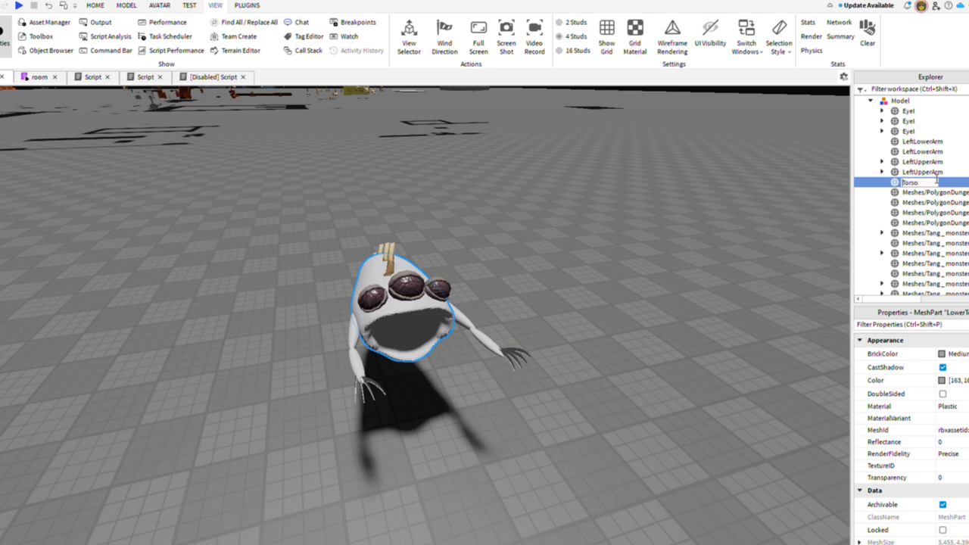
left_click(453, 233)
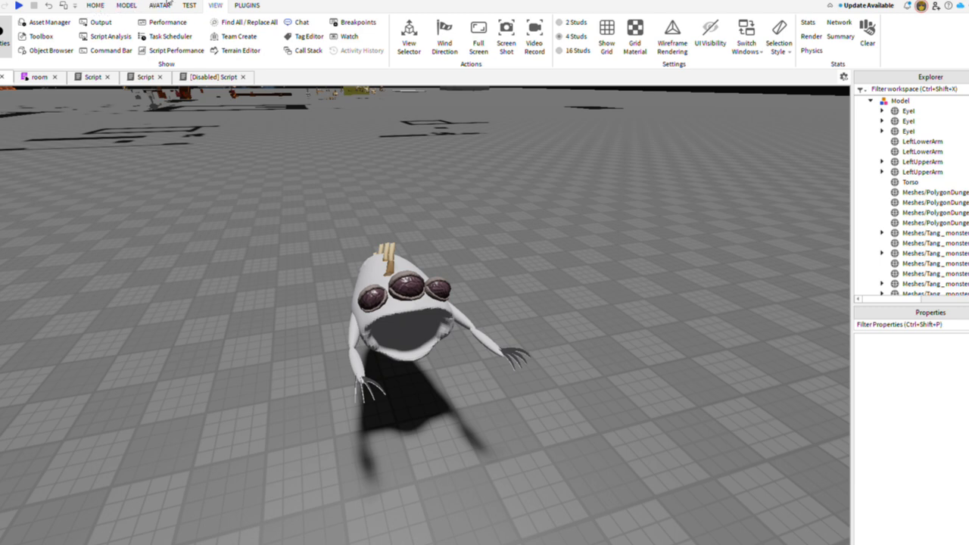
Step: Start RigEdit's Edit Rig mode and examine the joints on the monster's eyes, arms and claws
left_click(245, 6)
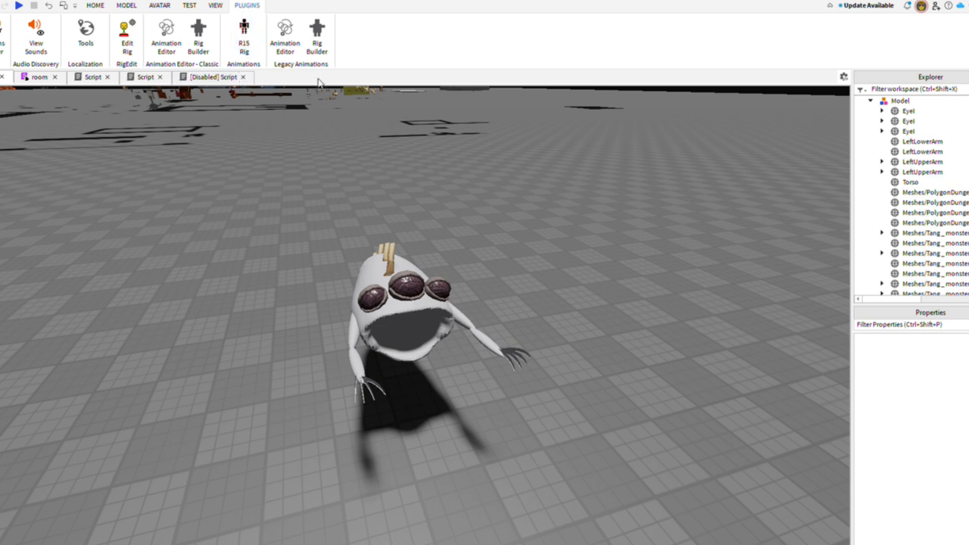
right_click_drag(334, 117, 333, 119)
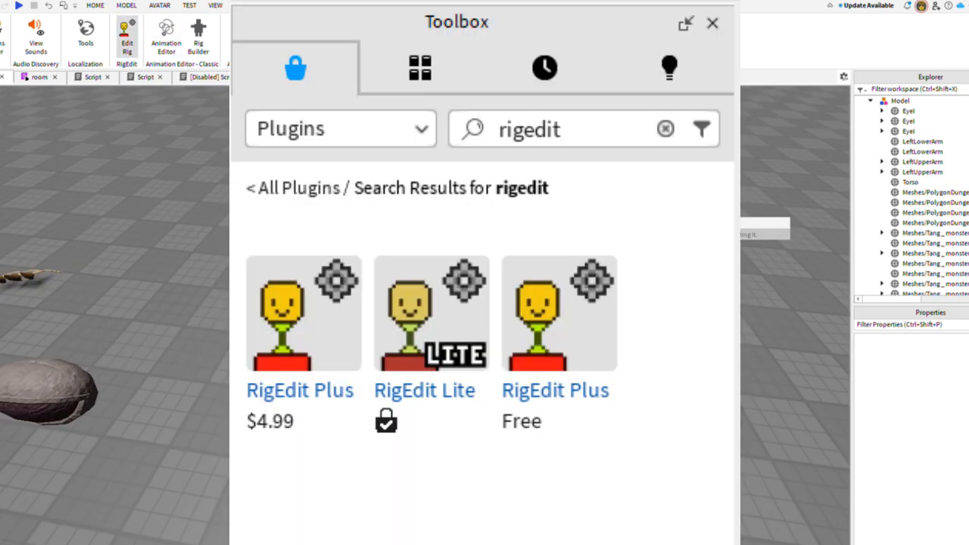
left_click(541, 253)
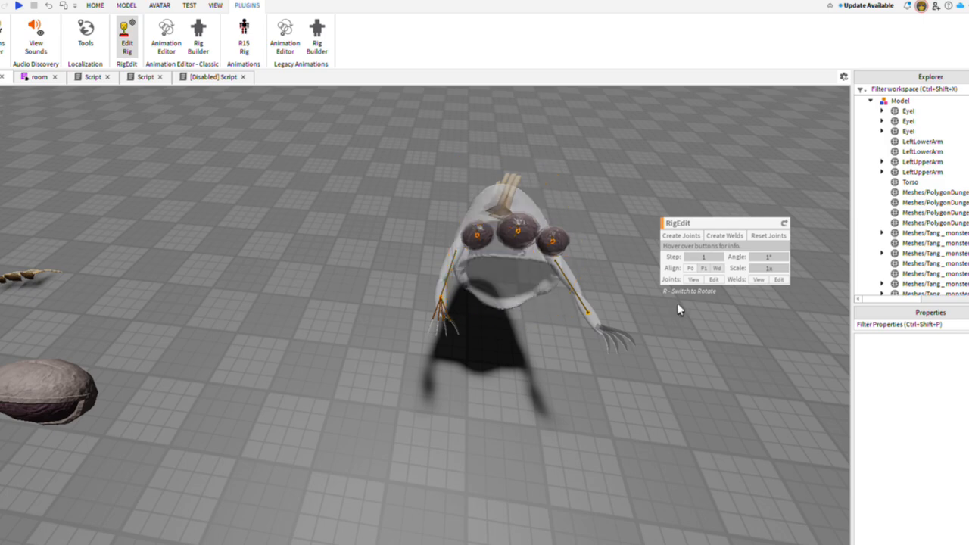
right_click_drag(591, 305, 591, 305)
key("w")
key("s")
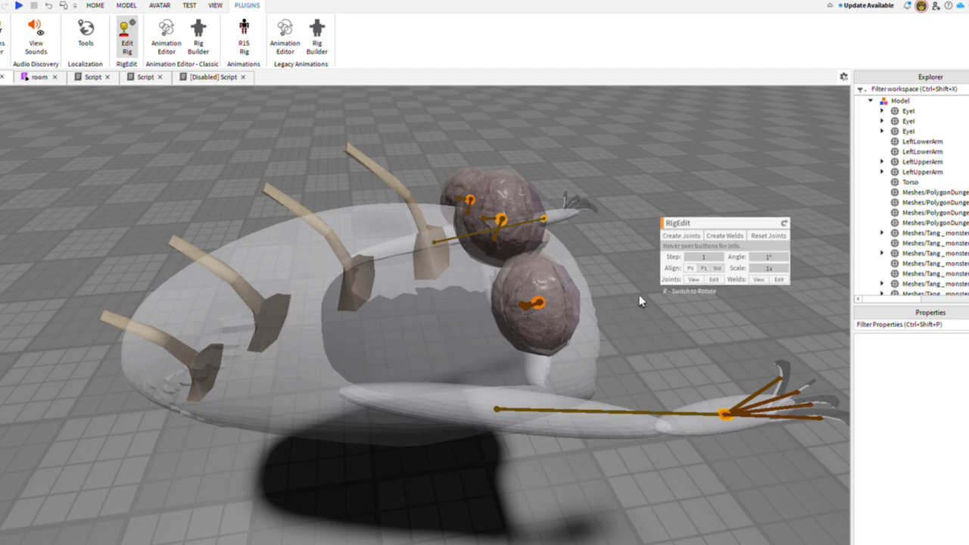
left_click(357, 294)
right_click_drag(358, 294, 359, 295)
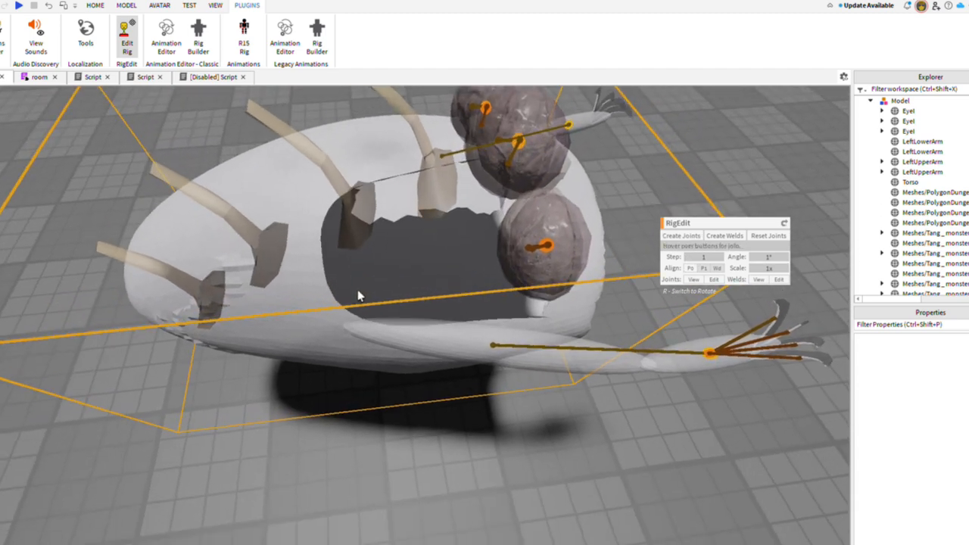
scroll(369, 286, "down", 3)
Step: Undo the joints created between LeftLowerArm and its three claw meshes
left_click(402, 283, "alt")
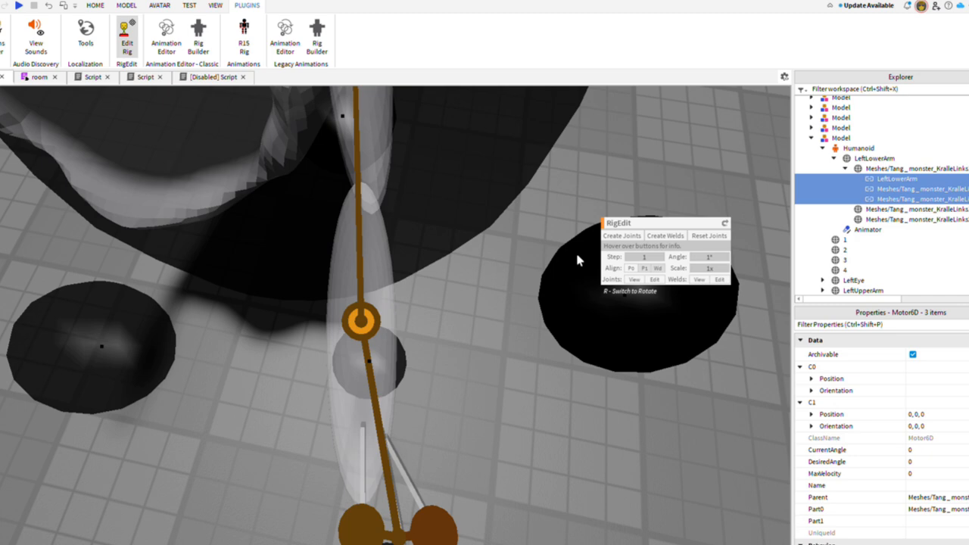
right_click_drag(577, 256, 253, 200)
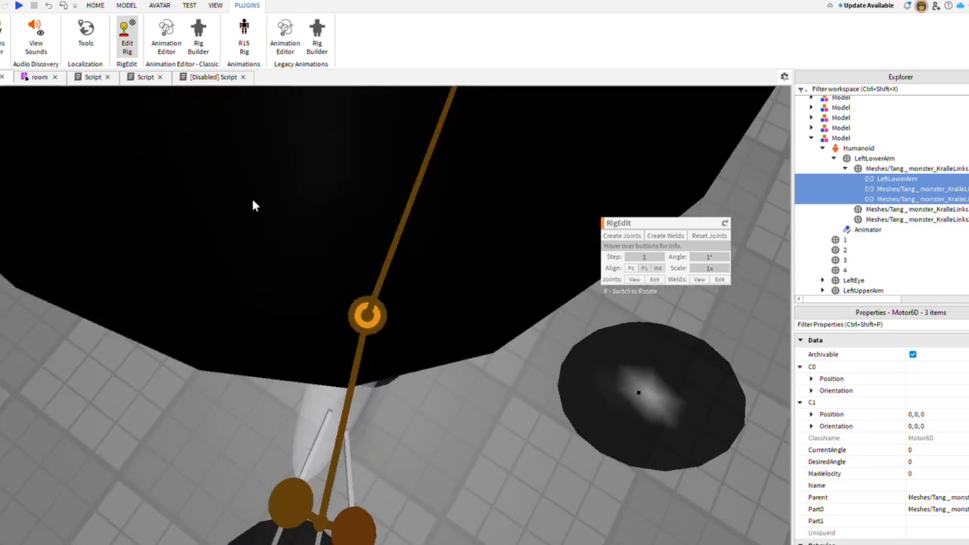
left_click(49, 6)
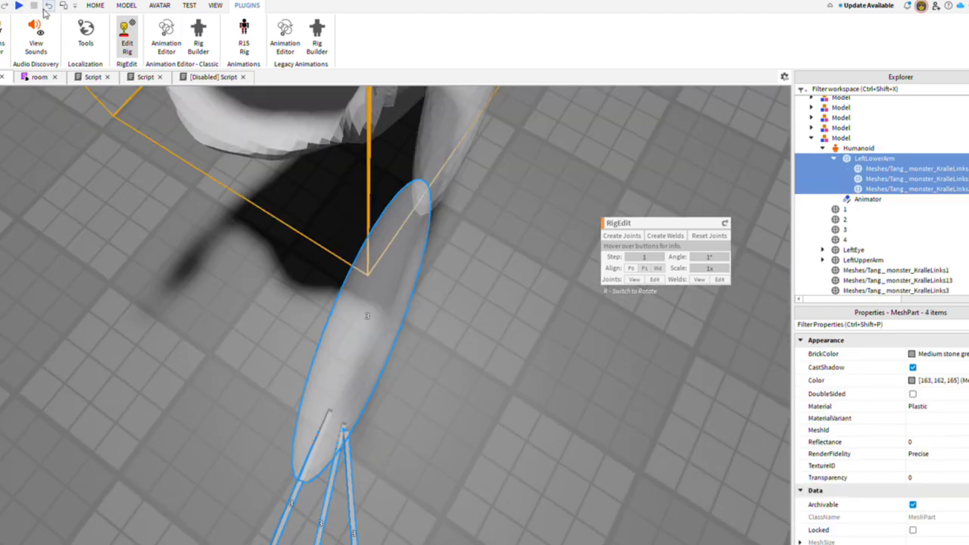
Step: Create a joint between LeftLowerArm and a single claw mesh with RigEdit
left_click(540, 296)
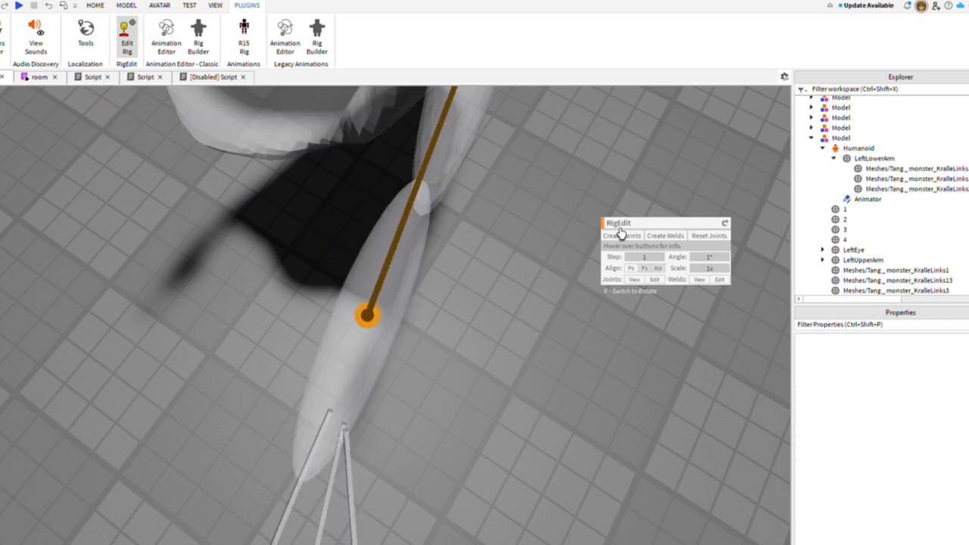
left_click(387, 269)
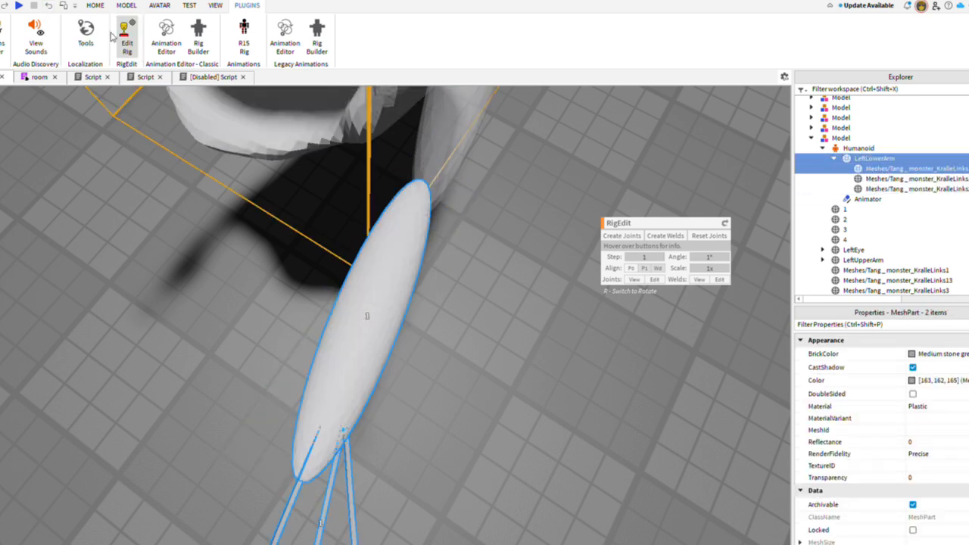
left_click(622, 237)
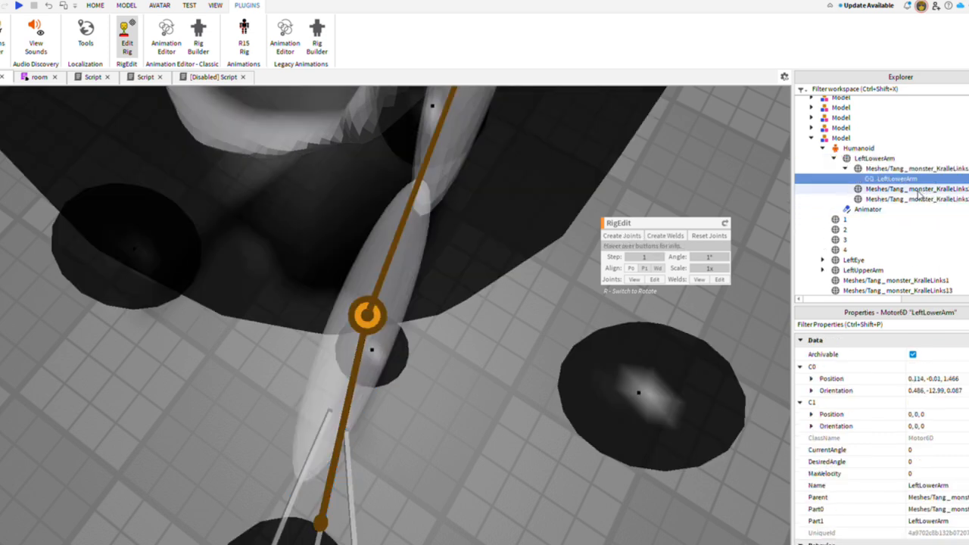
left_click(716, 234)
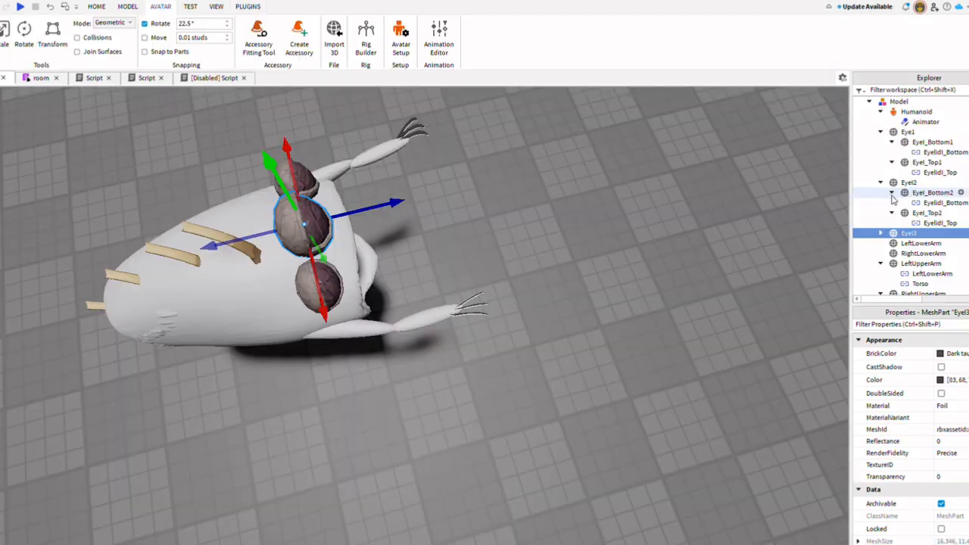
Step: Review the joints nested under the model's eyes and upper arms, and open the Animation Editor
scroll(893, 199, "down", 2)
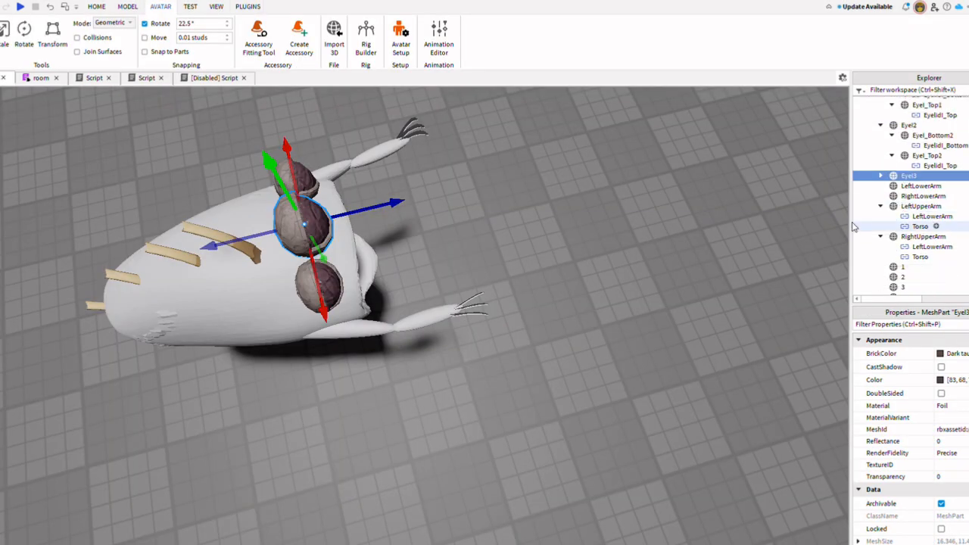
left_click(444, 47)
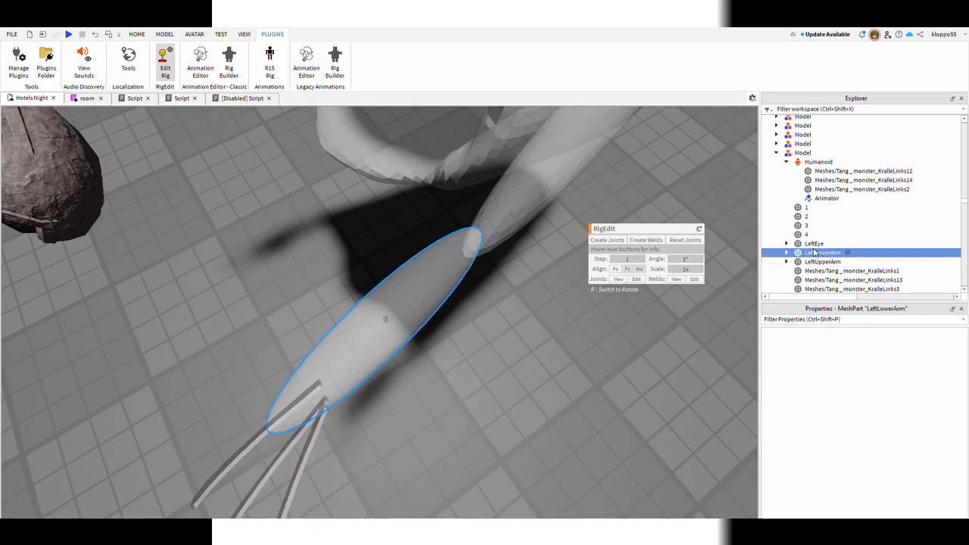
Step: Move claw meshes KralleLinks12, 14 and 2 from the Humanoid back to the model, and place KralleLinks1, 13 and 3 in the Humanoid
left_click(928, 189, "shift")
left_click_drag(928, 190, 871, 153)
left_click(911, 227)
left_click(909, 258)
left_click_drag(894, 222, 872, 151)
left_click_drag(894, 250, 894, 151)
left_click_drag(898, 277, 907, 153)
Step: Nest RightLowerArm under the KralleLinks3 claw and create joints linking the arm to its three claws
scroll(379, 312, "down", 5)
left_click(833, 260)
left_click_drag(833, 260, 894, 128)
left_click(608, 240)
left_click(937, 146, "ctrl")
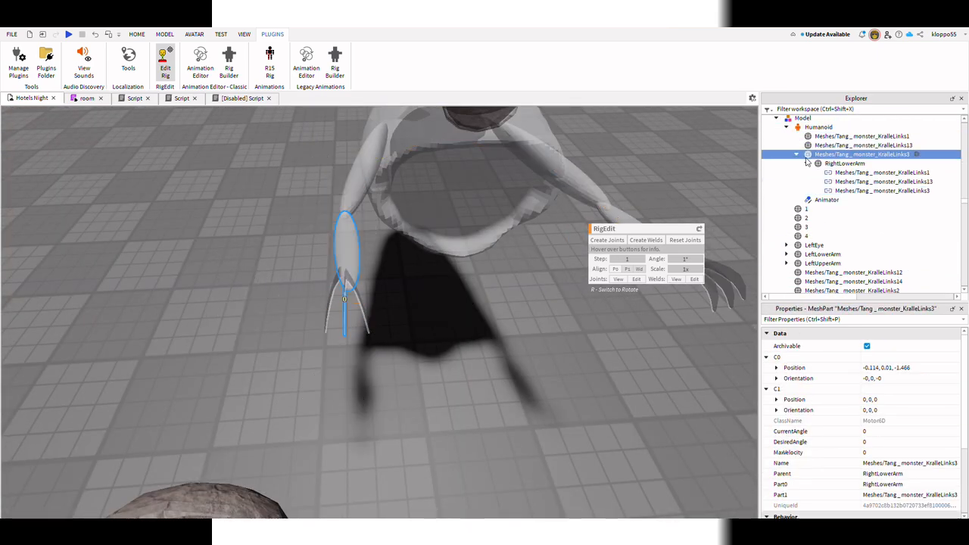
left_click(871, 268)
left_click(871, 240, "ctrl")
left_click(869, 222, "ctrl")
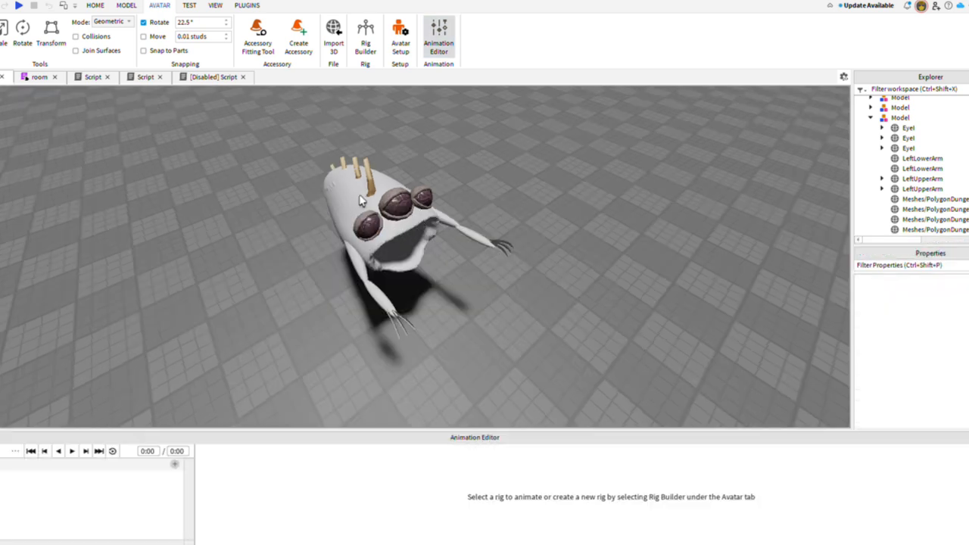
Step: Leave the Animation Editor and insert a Humanoid object into the monster model
right_click_drag(391, 213, 413, 196)
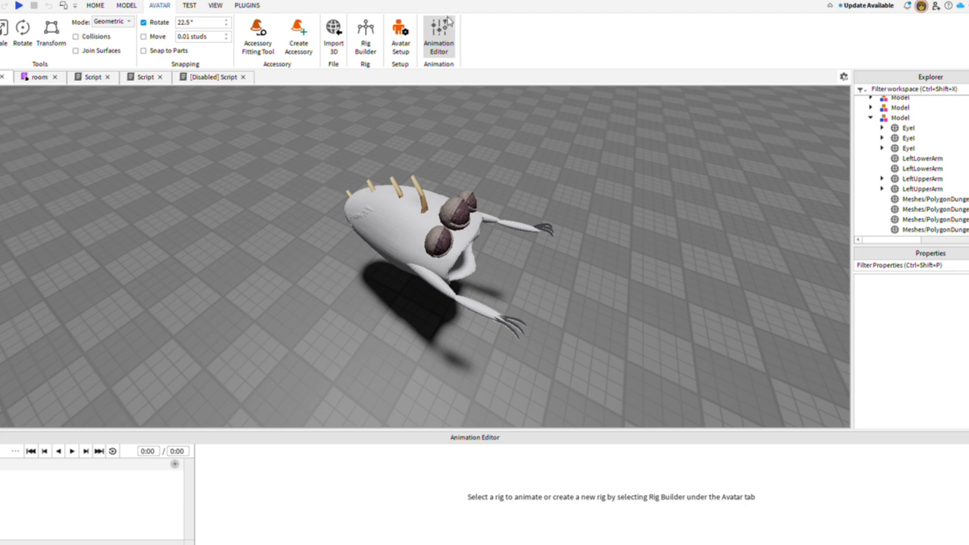
left_click(96, 7)
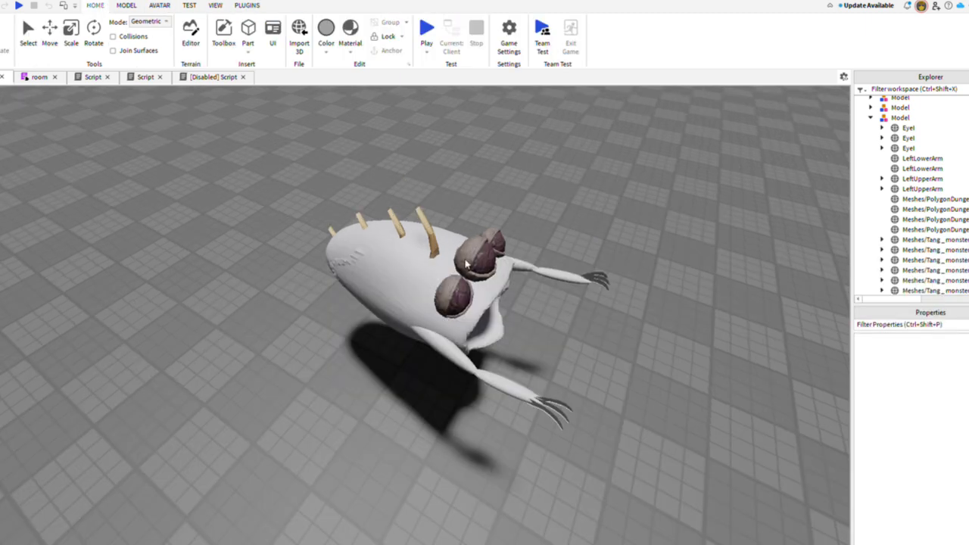
left_click(467, 262)
scroll(927, 162, "down", 3)
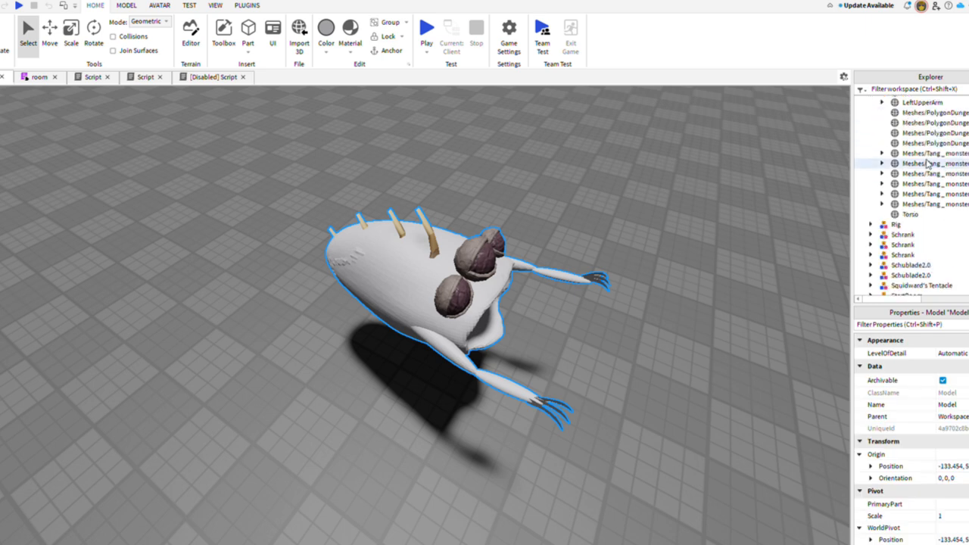
scroll(929, 164, "down", 1)
scroll(935, 184, "up", 4)
left_click(919, 119)
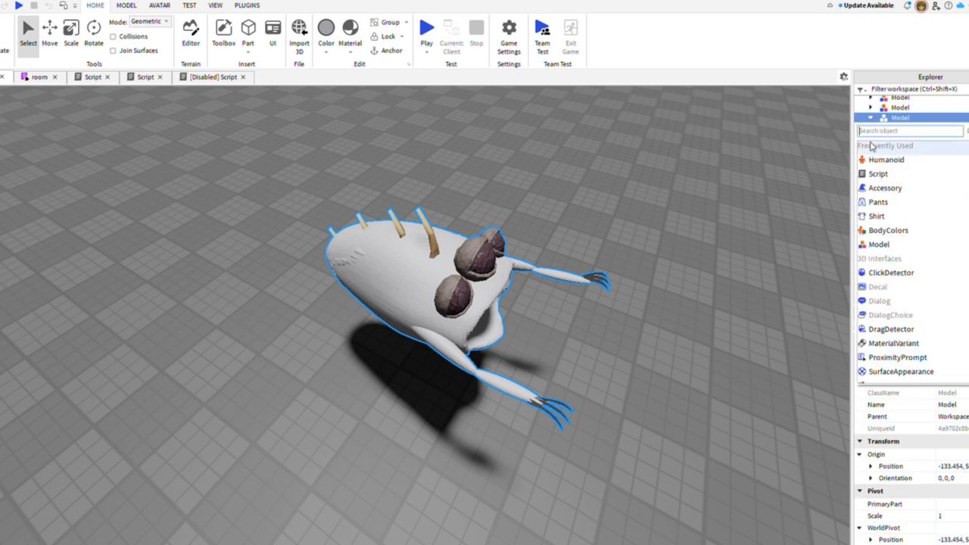
left_click(871, 161)
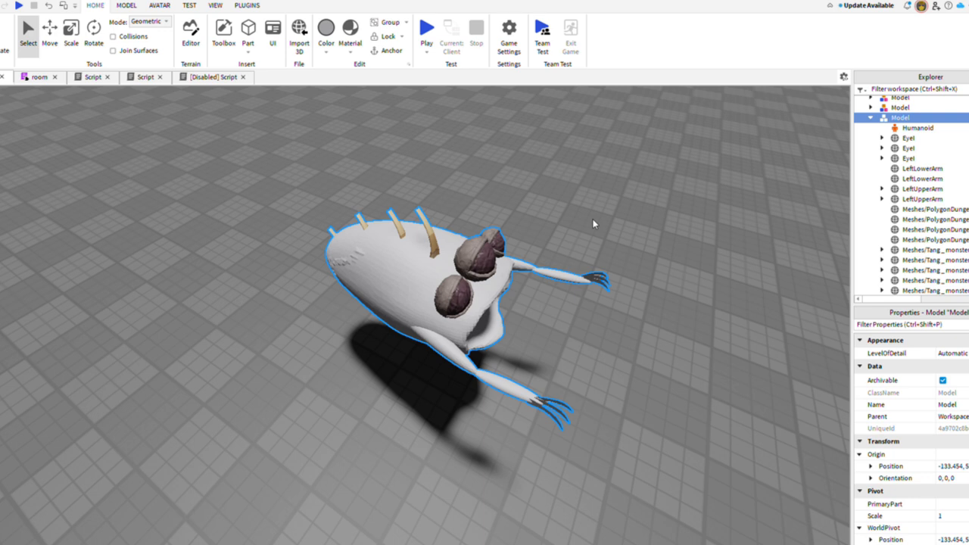
left_click(426, 87)
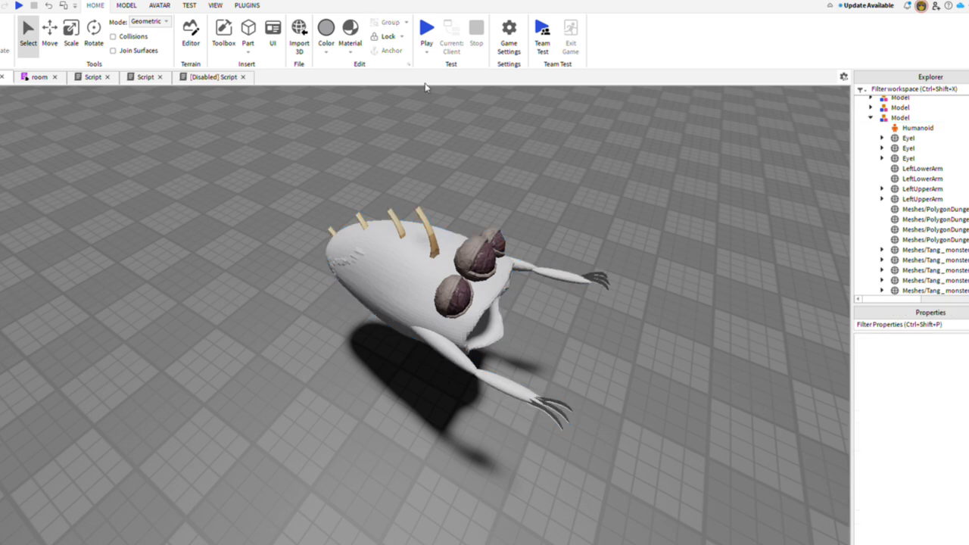
Step: Rename the two remaining PolygonDungeon back spike meshes as 3 and 4
left_click(159, 6)
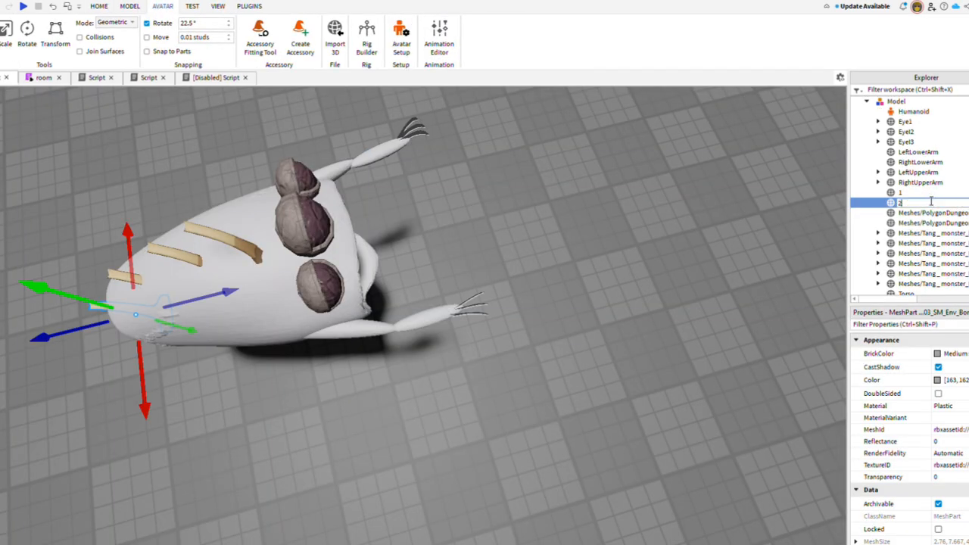
double_click(931, 213)
type("3")
double_click(935, 223)
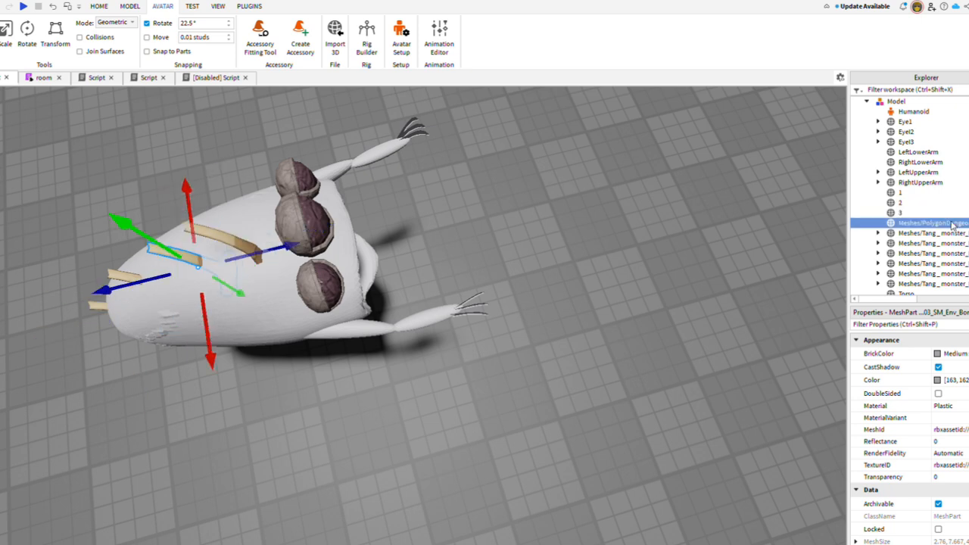
type("4")
Step: Give the monster's claw meshes unique names ending in KralleLinks1, 2, 3, 12, 13 and 14
left_click(933, 233)
left_click(932, 243)
left_click(932, 254)
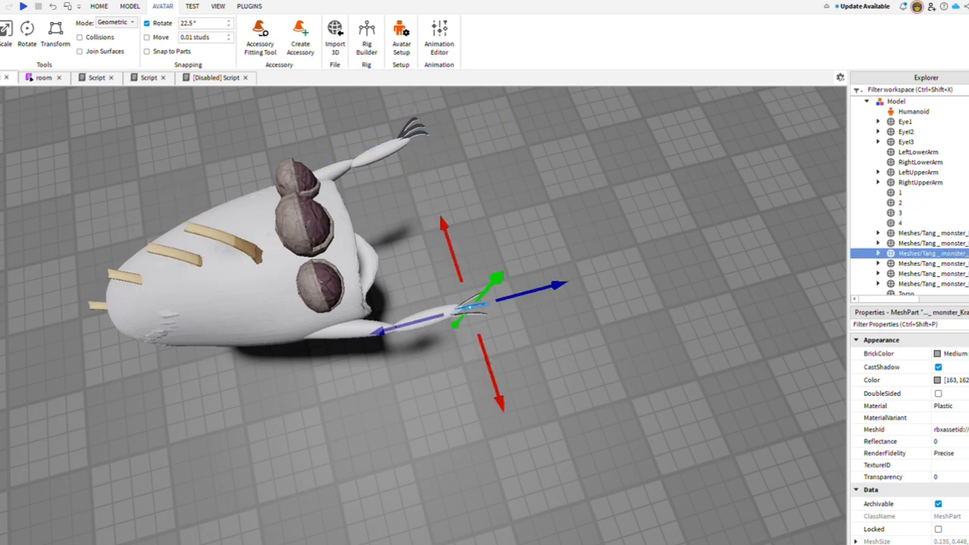
left_click(932, 264)
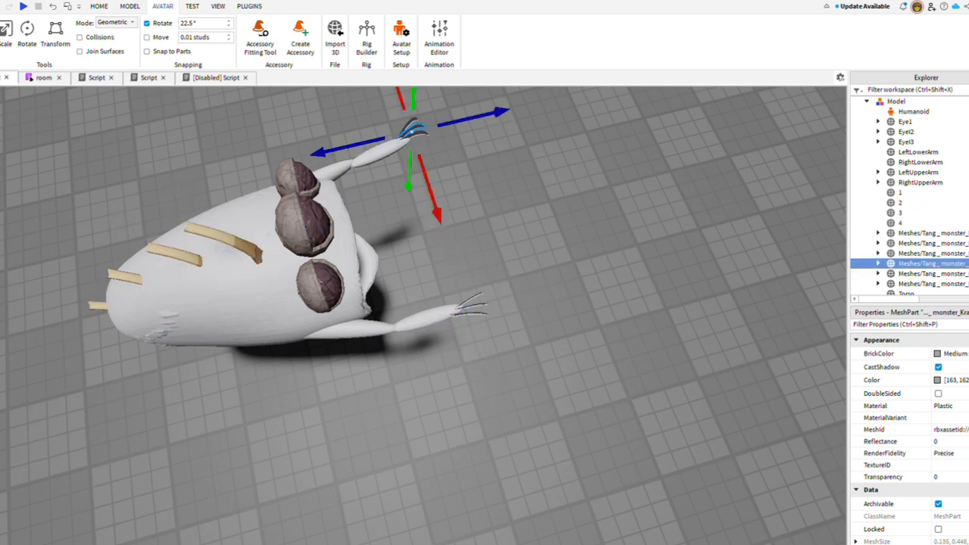
left_click(933, 254)
left_click(932, 264)
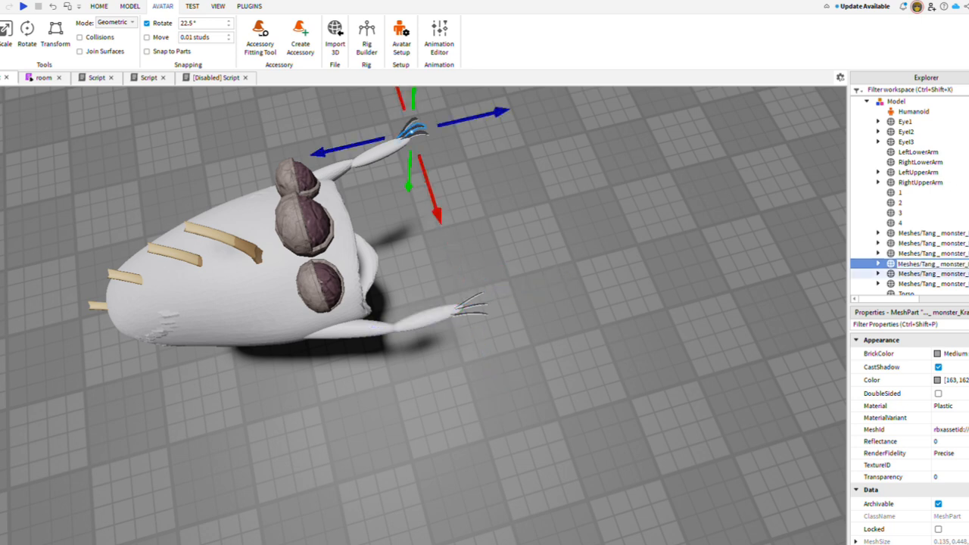
double_click(932, 274)
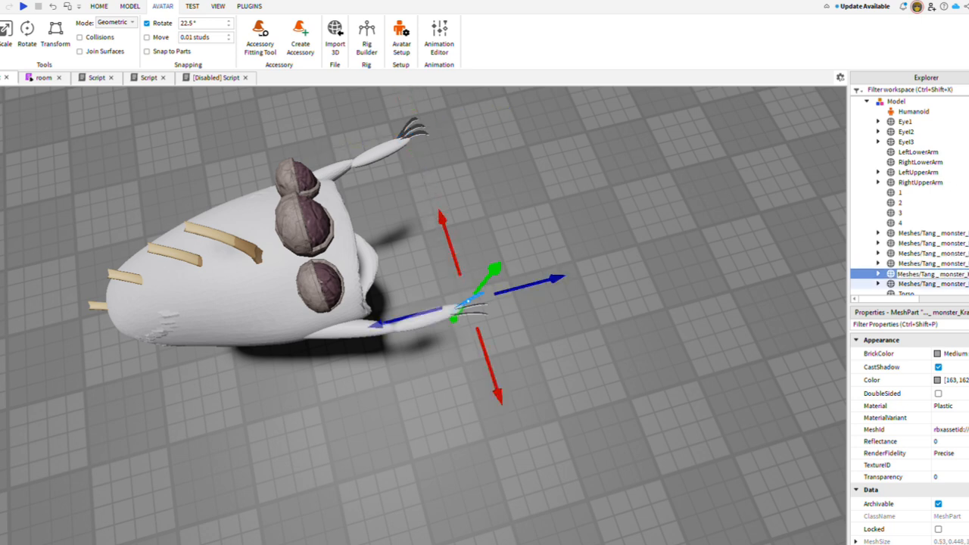
left_click(932, 284)
left_click(906, 293)
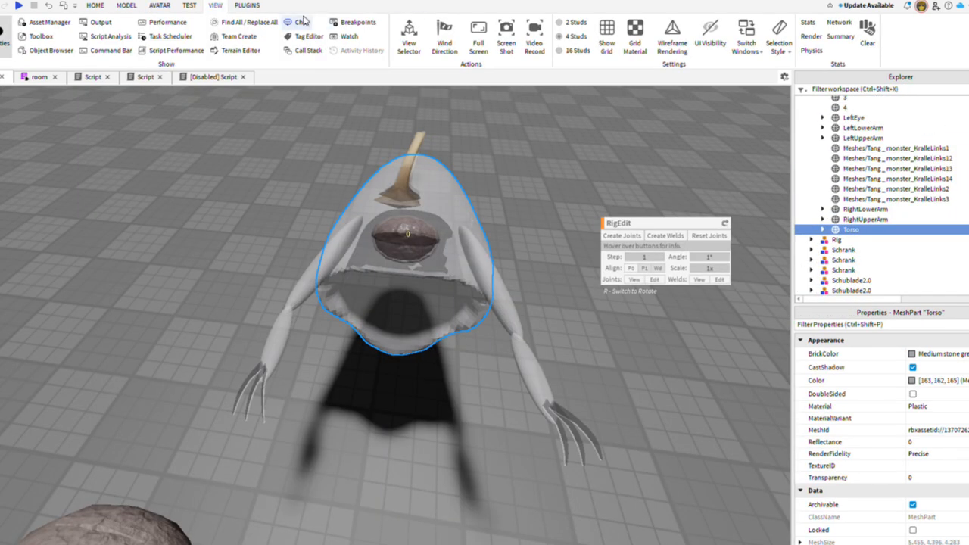
Step: Exit RigEdit's Edit Rig mode and open the Animation Editor
left_click(247, 6)
left_click(124, 38)
left_click(159, 5)
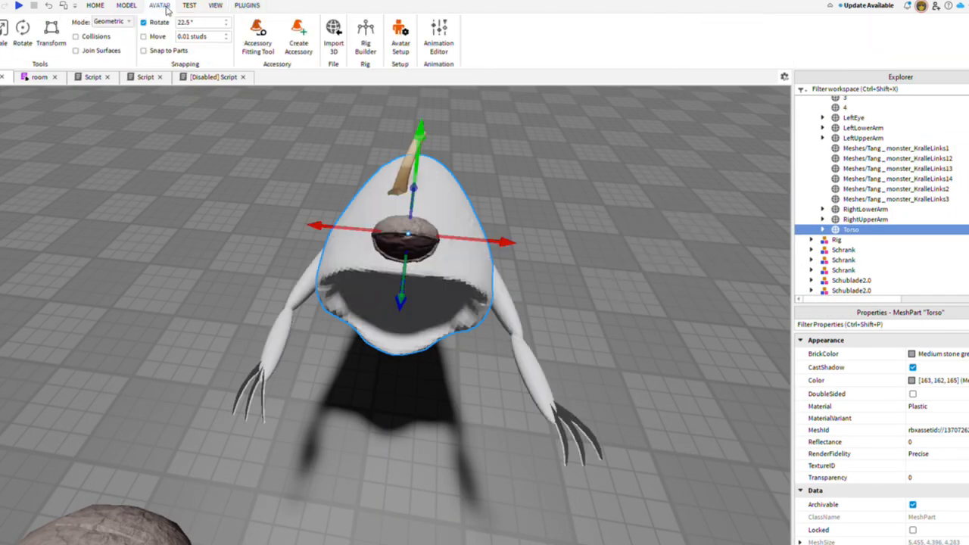
left_click(436, 38)
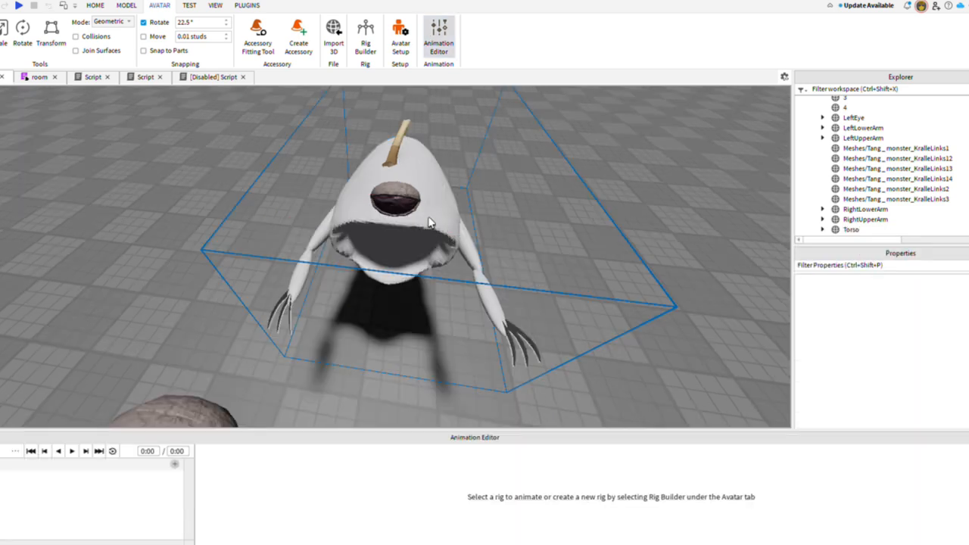
Step: Load the white monster into the Animation Editor and rotate its left upper arm upward at frame 0:10
left_click(429, 222)
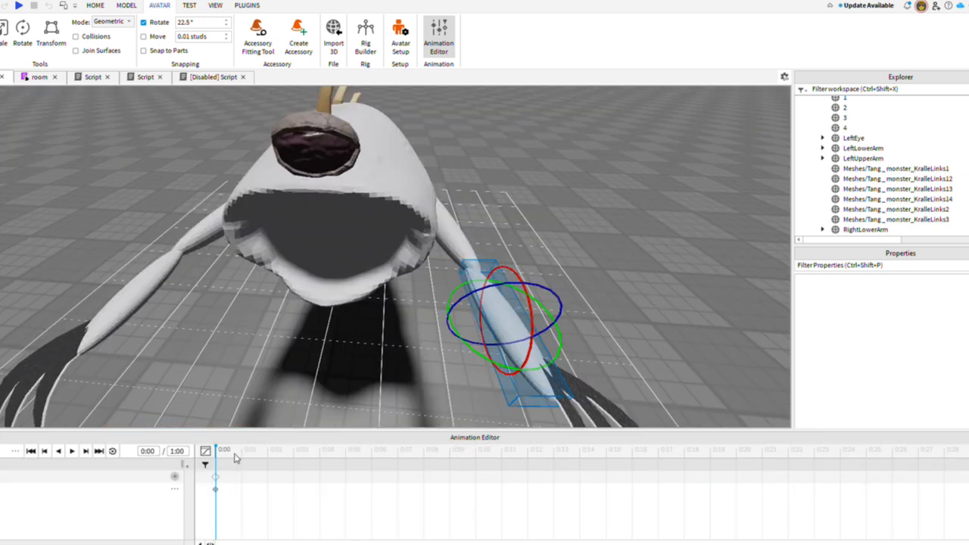
scroll(447, 338, "down", 5)
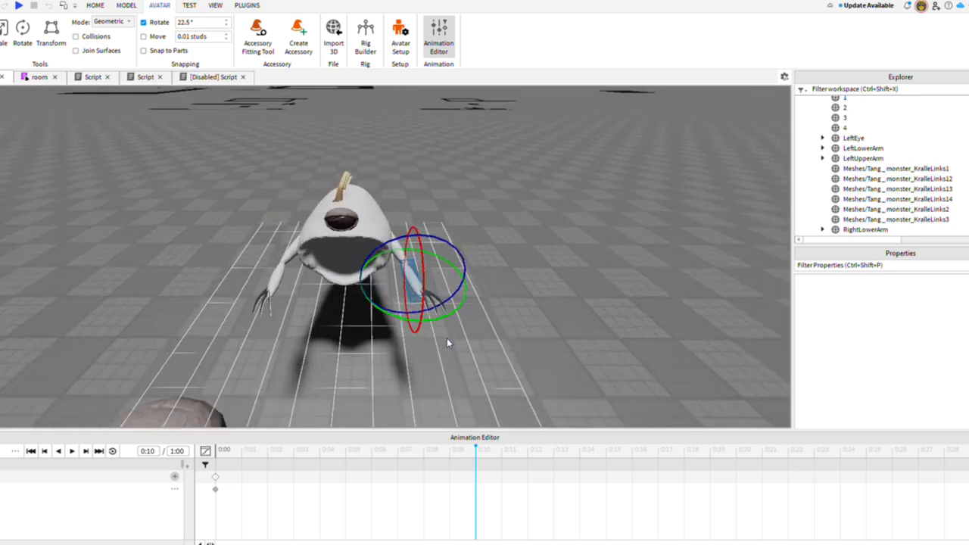
scroll(447, 338, "up", 4)
right_click_drag(447, 338, 446, 333)
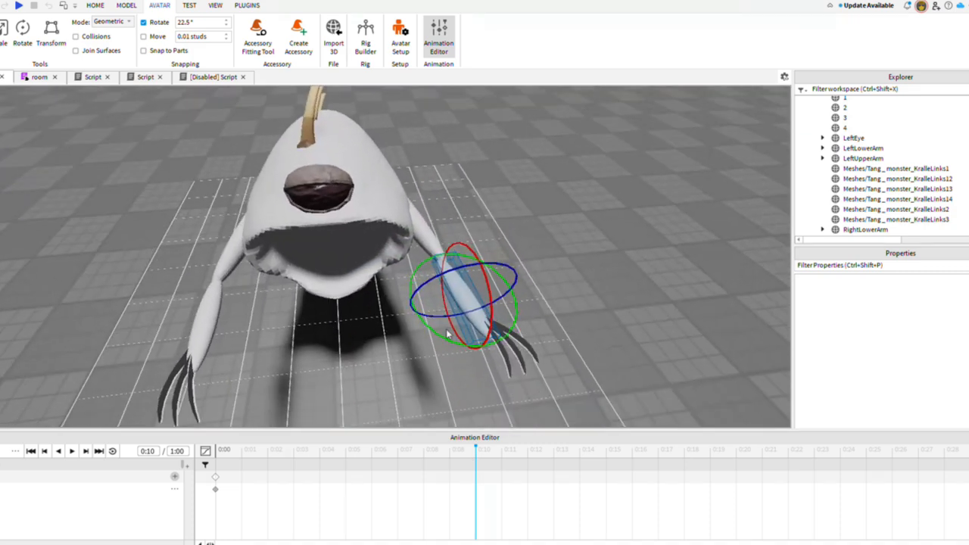
left_click(418, 229)
right_click_drag(427, 247, 427, 248)
left_click_drag(299, 299, 260, 248)
Step: Select the raised left lower arm, bend it outward at frame 0:10 and adjust its pose with the Move tool
left_click(284, 201)
left_click(292, 200)
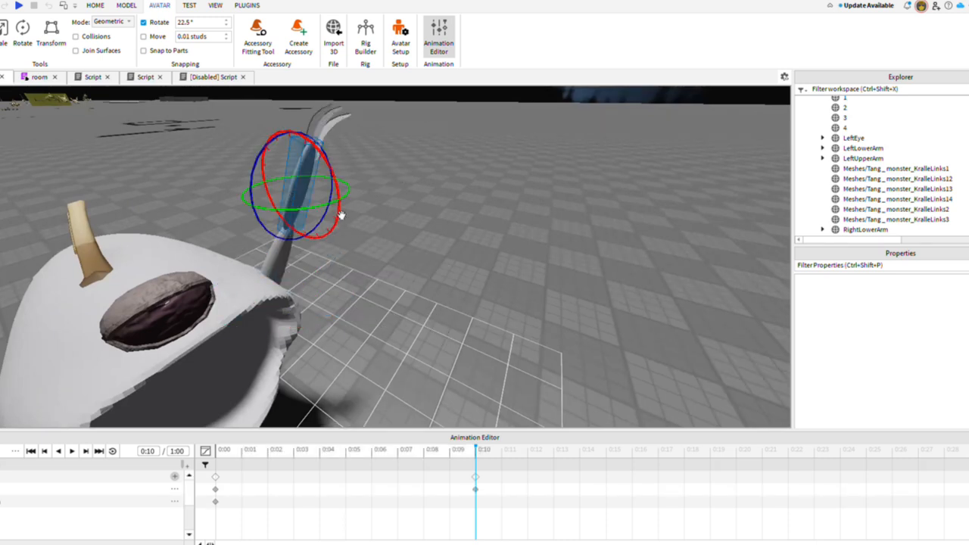
left_click_drag(340, 215, 358, 244)
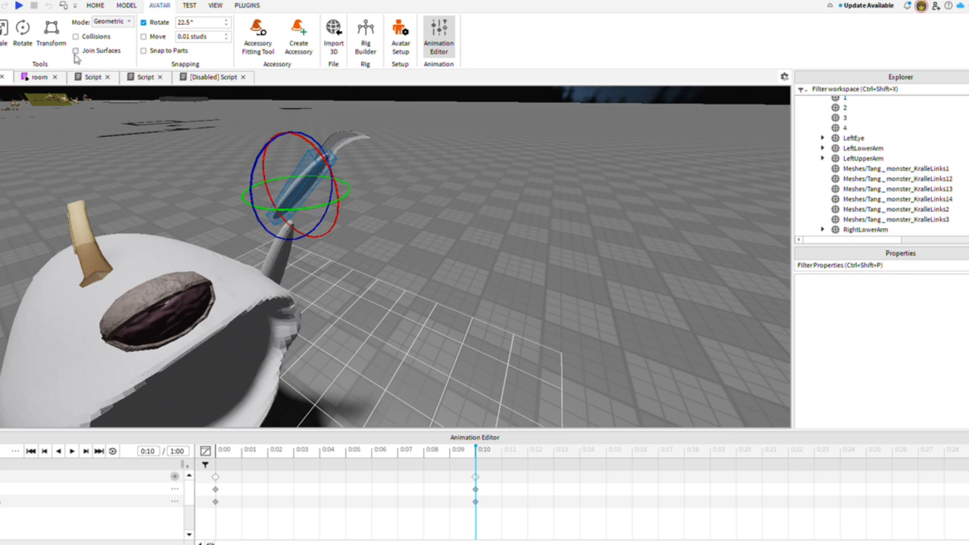
left_click(1, 35)
right_click_drag(385, 255, 406, 258)
left_click_drag(327, 262, 369, 253)
right_click_drag(375, 279, 375, 274)
scroll(375, 275, "down", 4)
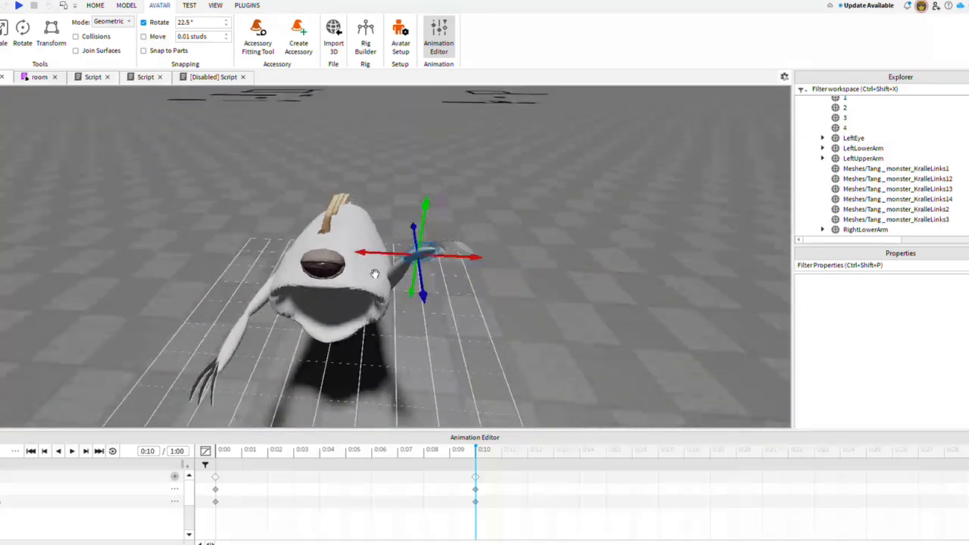
Step: Rotate the monster's right arm outward to the side with the Rotate tool
left_click(458, 360)
right_click_drag(458, 357, 401, 337)
left_click(382, 306)
left_click(22, 33)
left_click_drag(430, 292, 426, 316)
left_click(315, 320)
right_click_drag(427, 316, 318, 333)
Step: Move the arm keyframes at 0:10 to 0:17 and play the animation
left_click(281, 453)
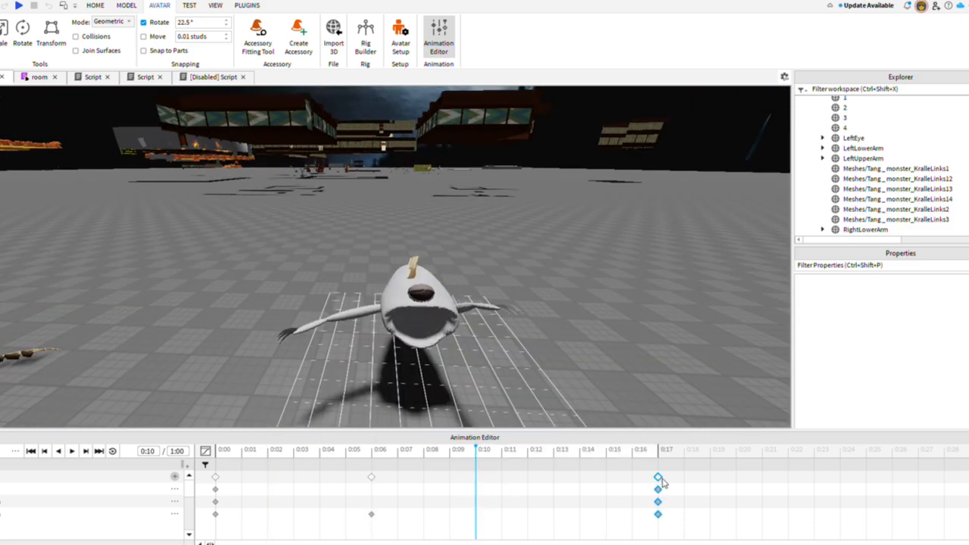
key("space")
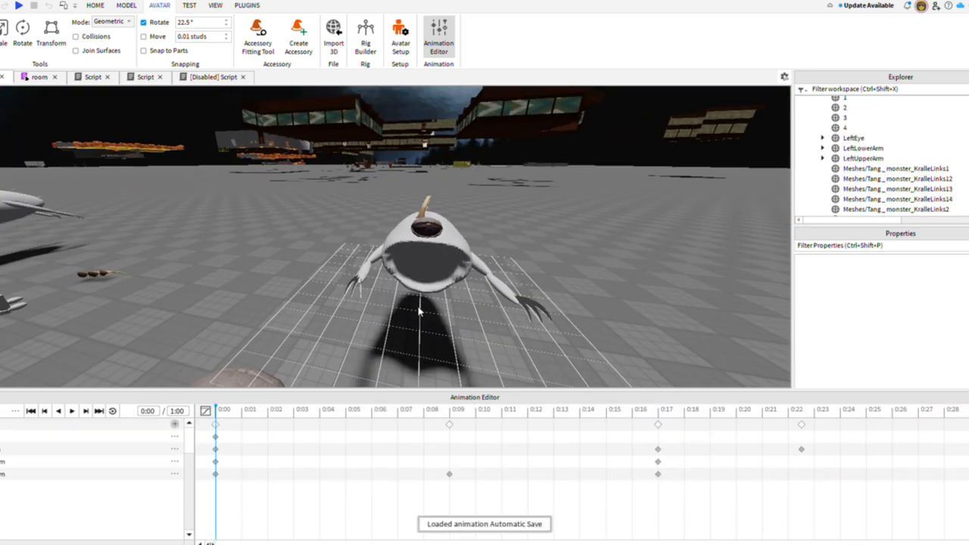
Step: Set the animation's priority to Movement
left_click(14, 414)
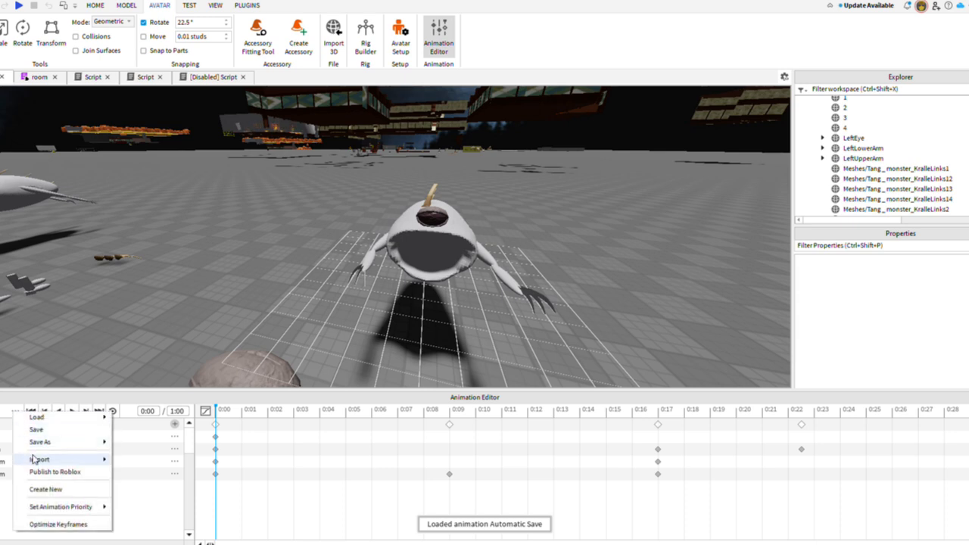
mouse_move(50, 415)
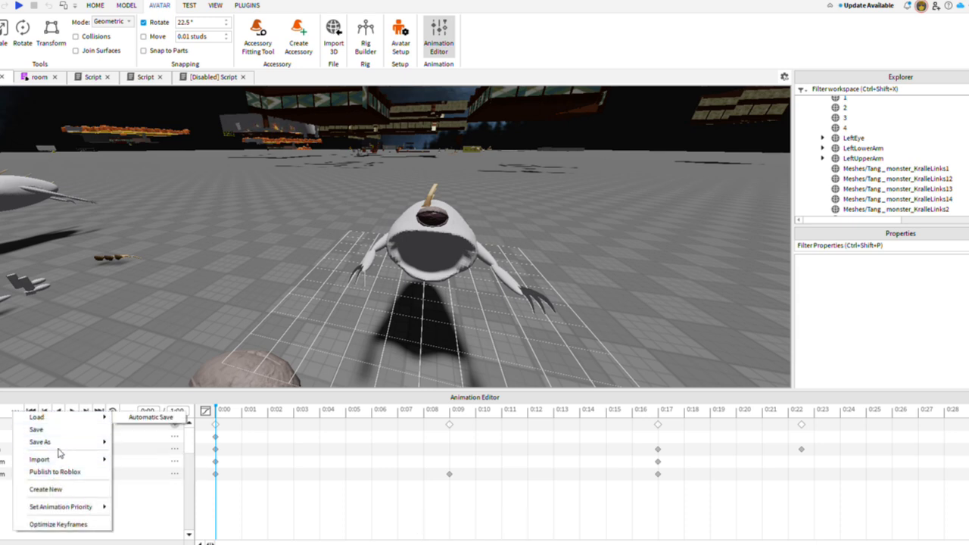
mouse_move(56, 512)
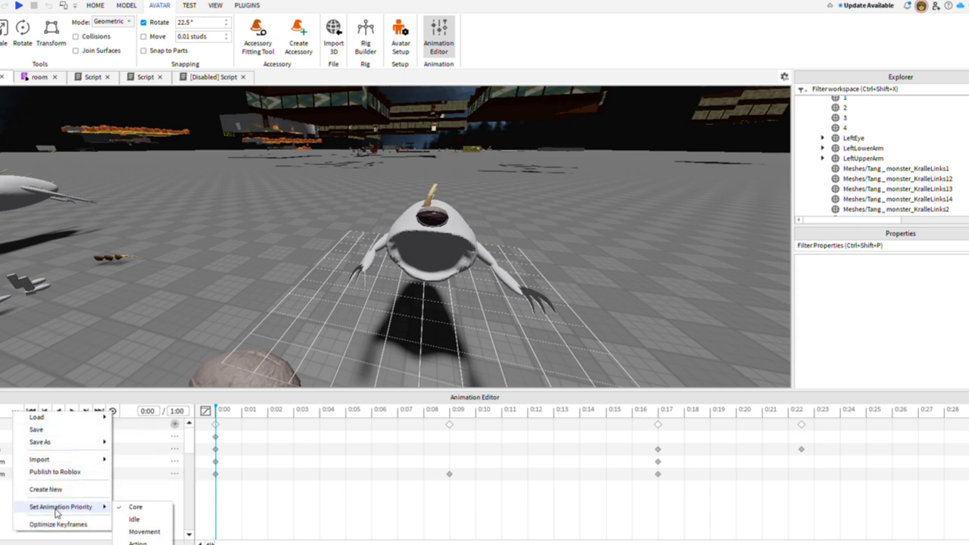
left_click(143, 532)
Step: Publish the animation to Roblox with the title LOL and description ---, copy its asset ID and close the confirmation
left_click(14, 413)
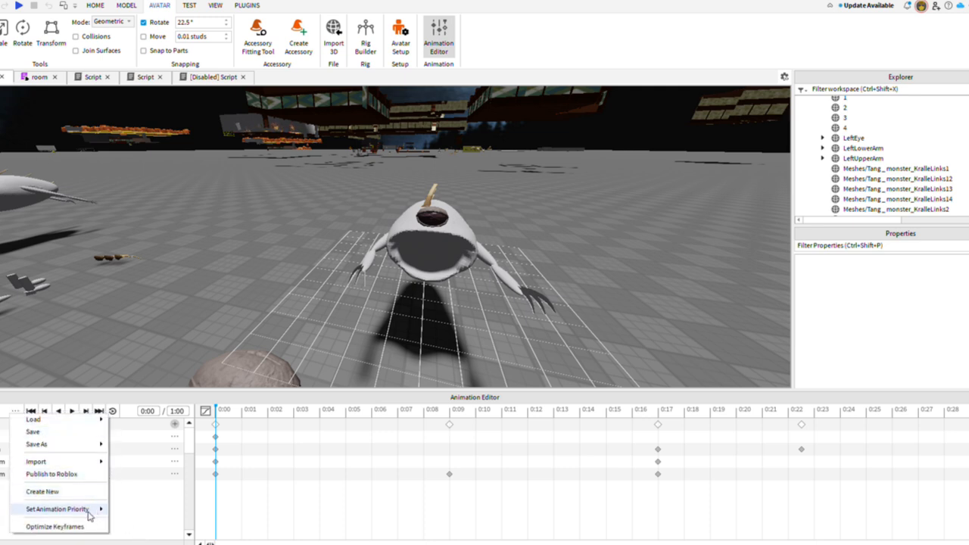
left_click(77, 475)
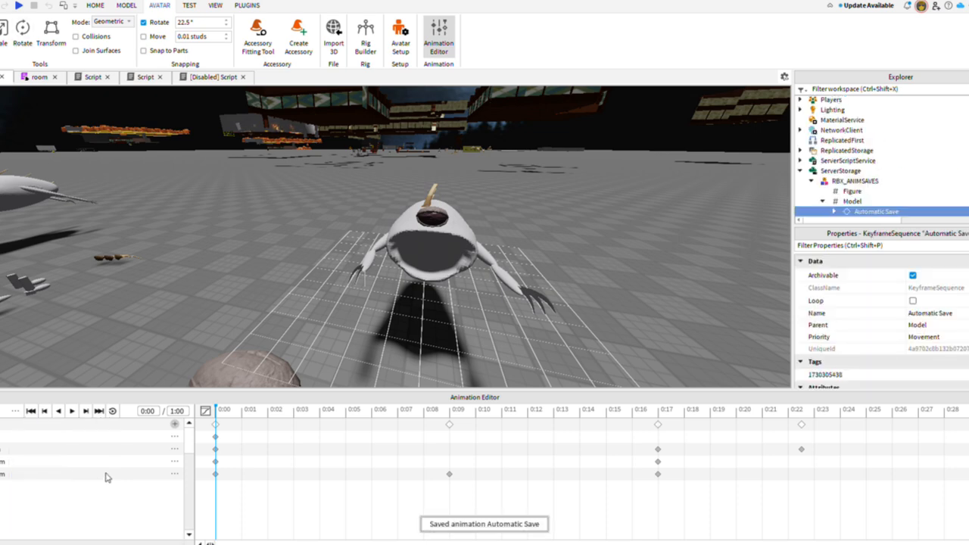
type("LOL")
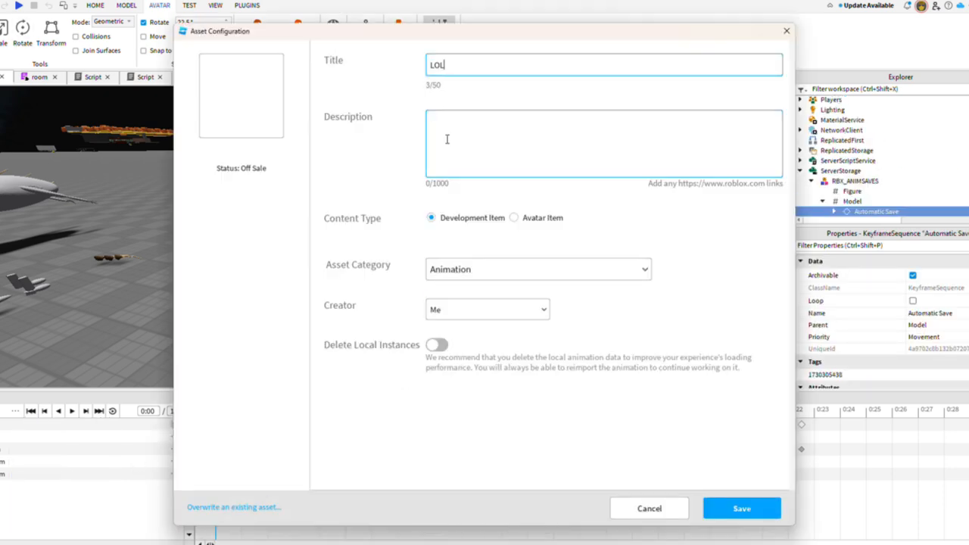
left_click(448, 138)
type("---")
left_click(741, 509)
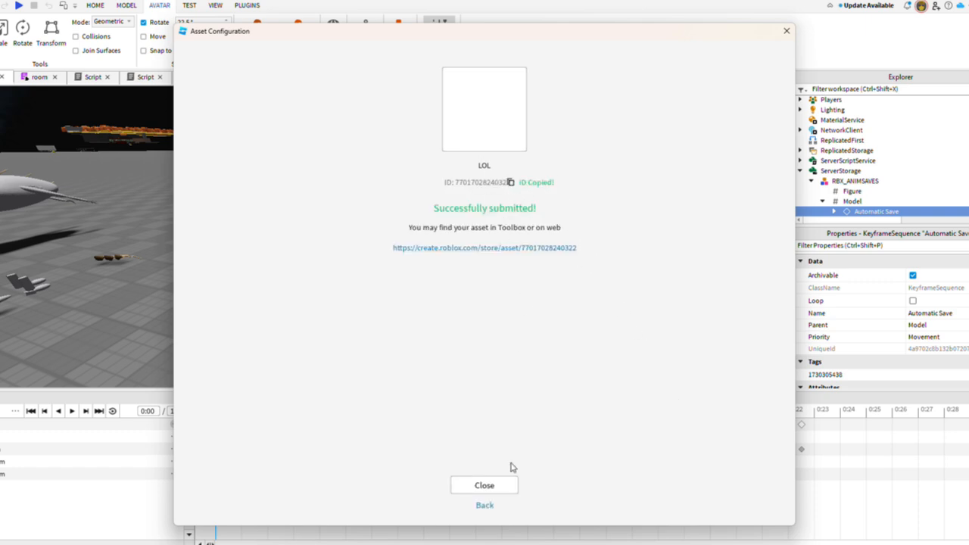
left_click(507, 486)
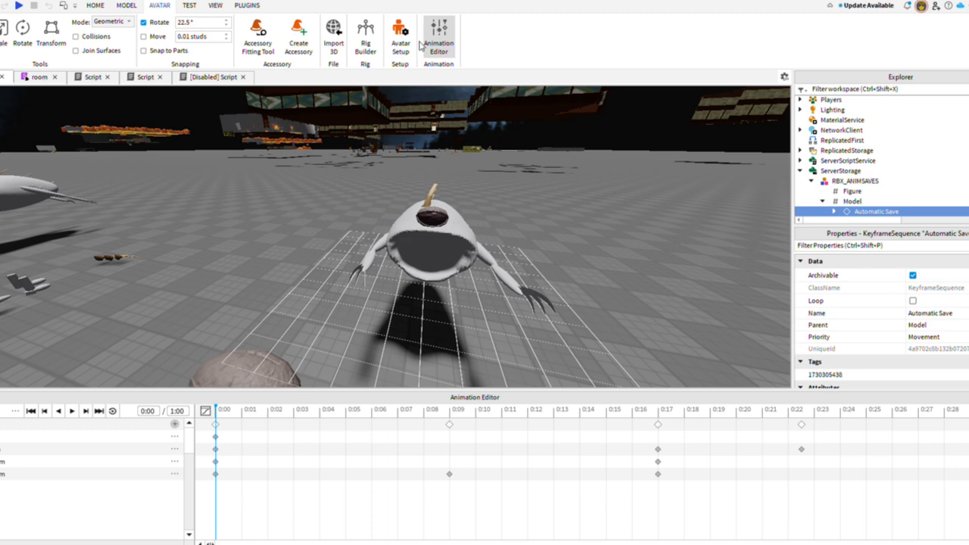
Step: Reopen the Animation Editor on a finished red-eyed monster, set the playback speed to 0.5x and play its animation
left_click(434, 43)
left_click(505, 311)
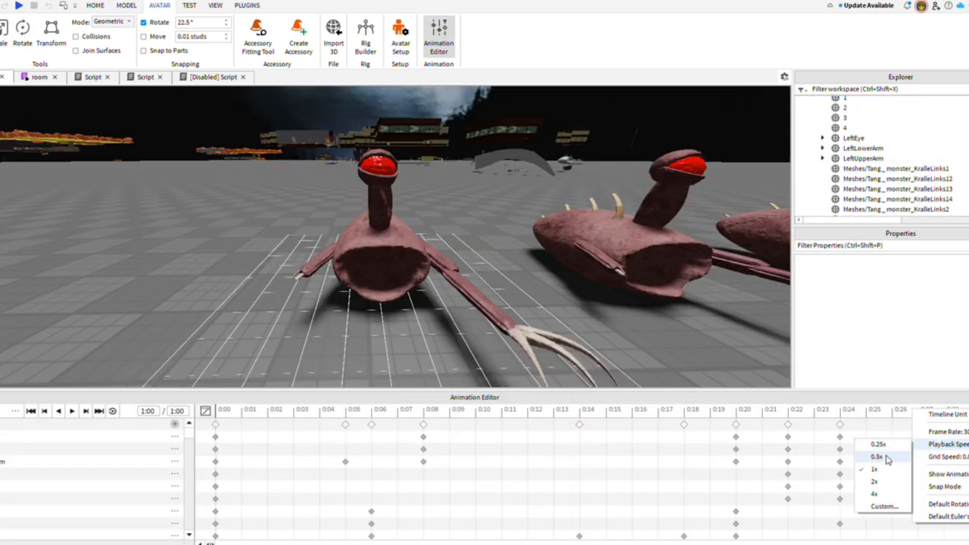
left_click(857, 457)
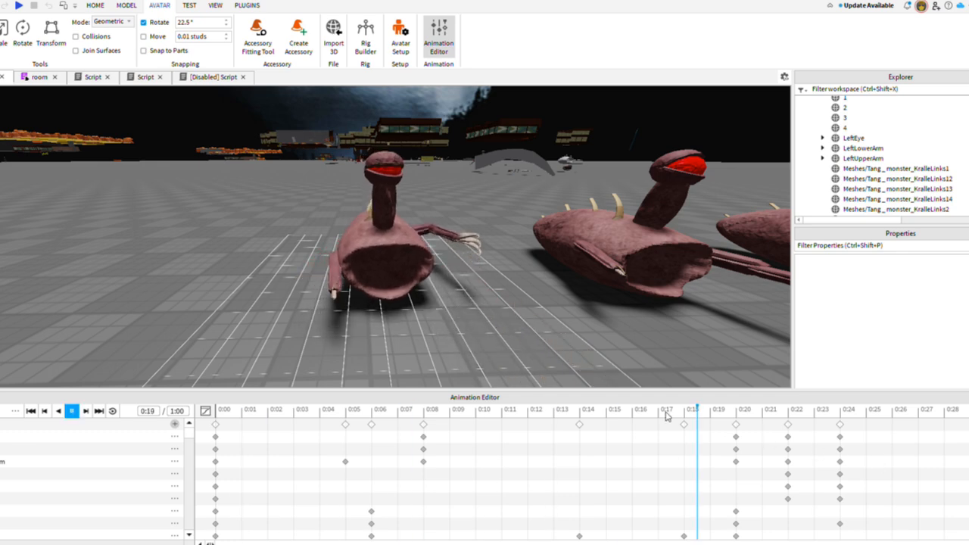
Step: Load the middle red-eyed monster into the Animation Editor and play its animation
right_click_drag(560, 321, 561, 321)
key("d")
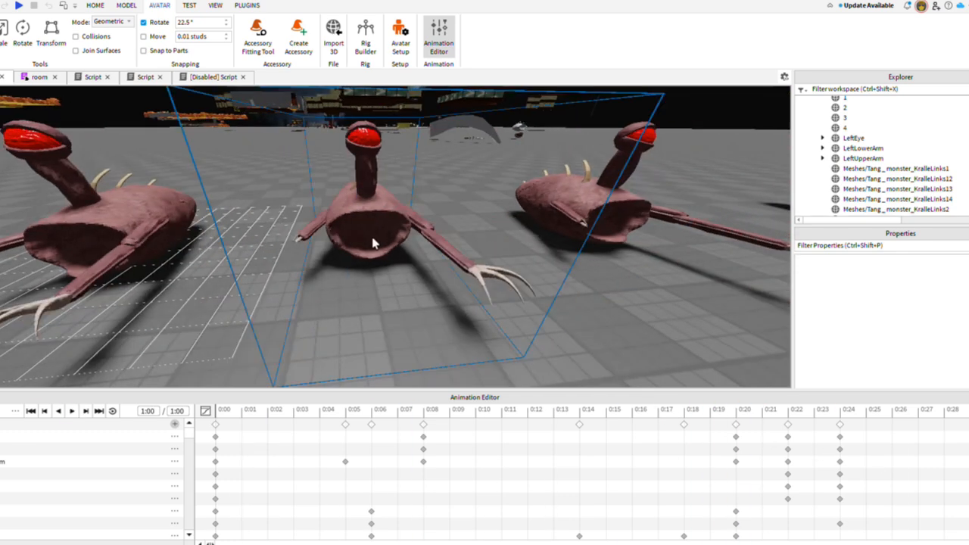
left_click(371, 240)
key("space")
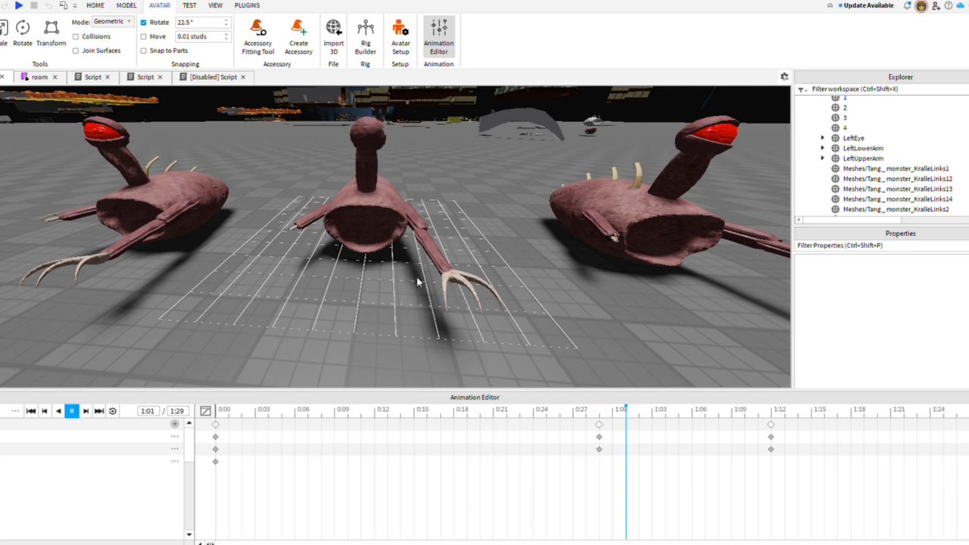
Step: Load the neighbouring red-eyed monster with the outstretched arm, play its looping animation and stop playback
key("d")
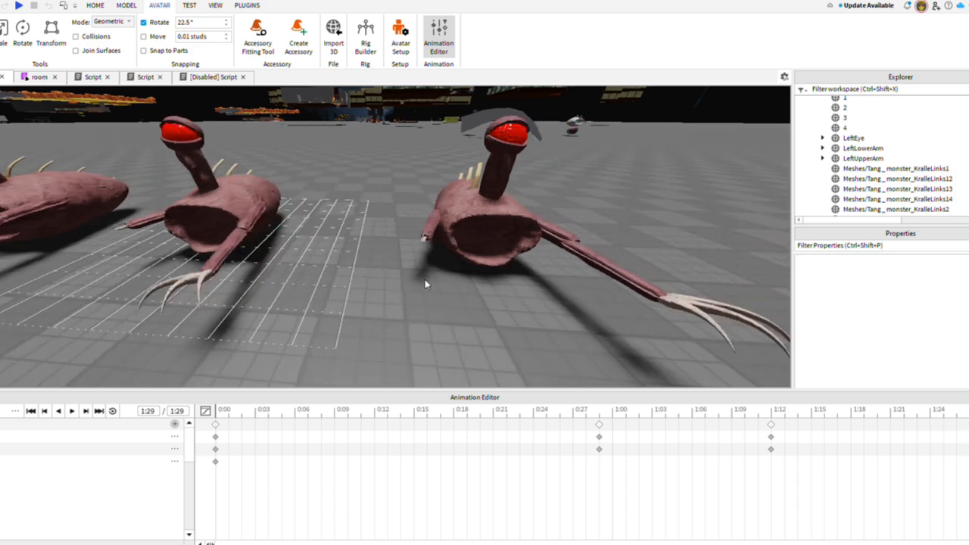
left_click(404, 228)
key("space")
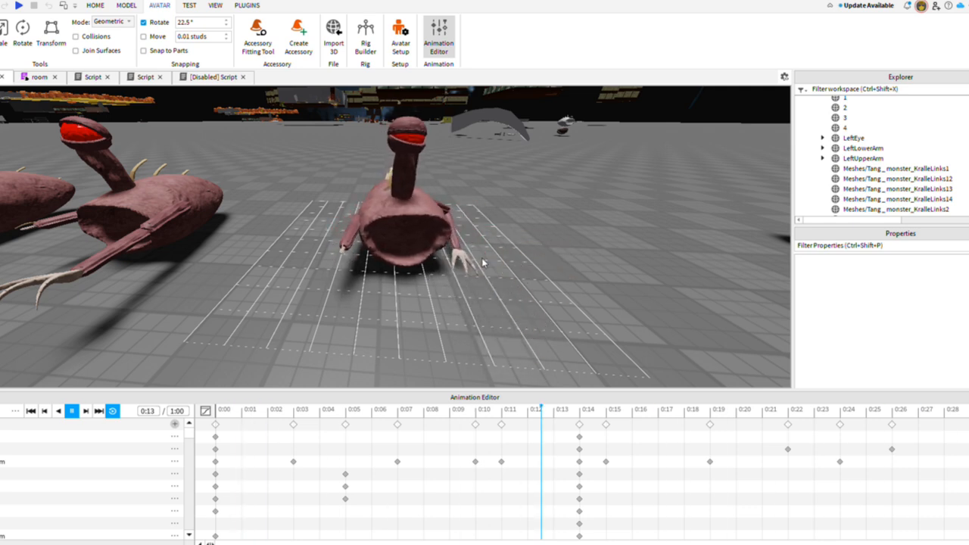
key("space")
Step: Load the red-eyed monster floating beside the white one into the Animation Editor
key("s")
right_click_drag(572, 232, 572, 230)
left_click(521, 208)
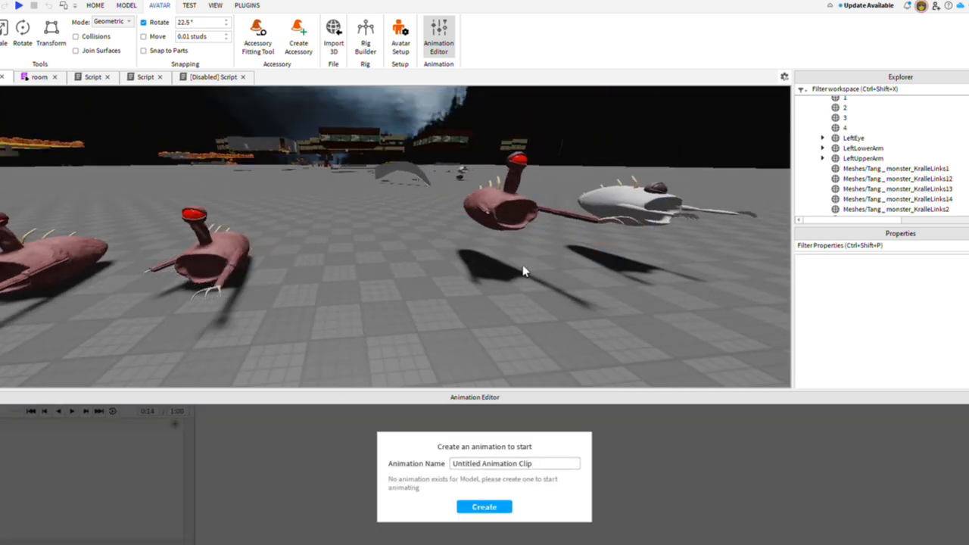